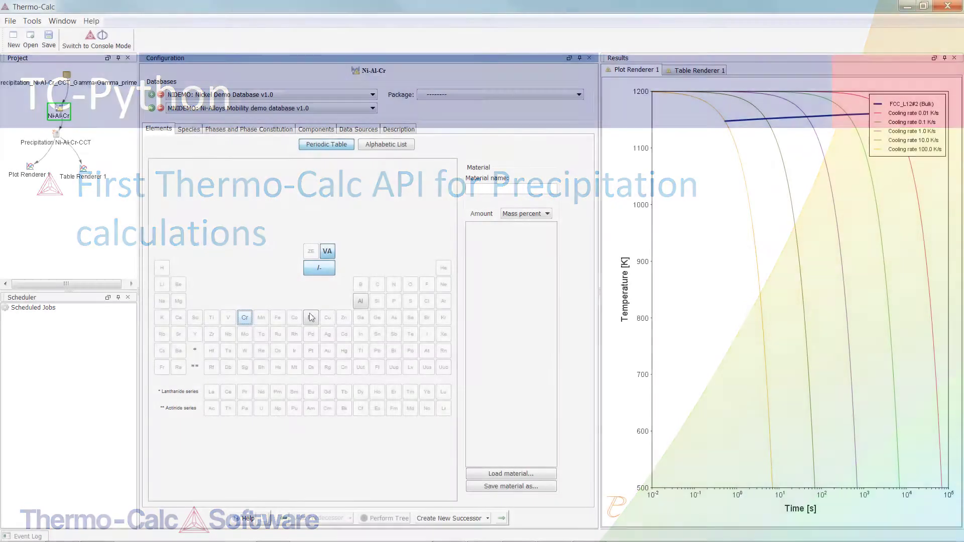
Add Ni, Al and Cr to the material, then select the top project node
{"action": "left_click", "coordinate": [311, 317]}
{"action": "left_click", "coordinate": [360, 300]}
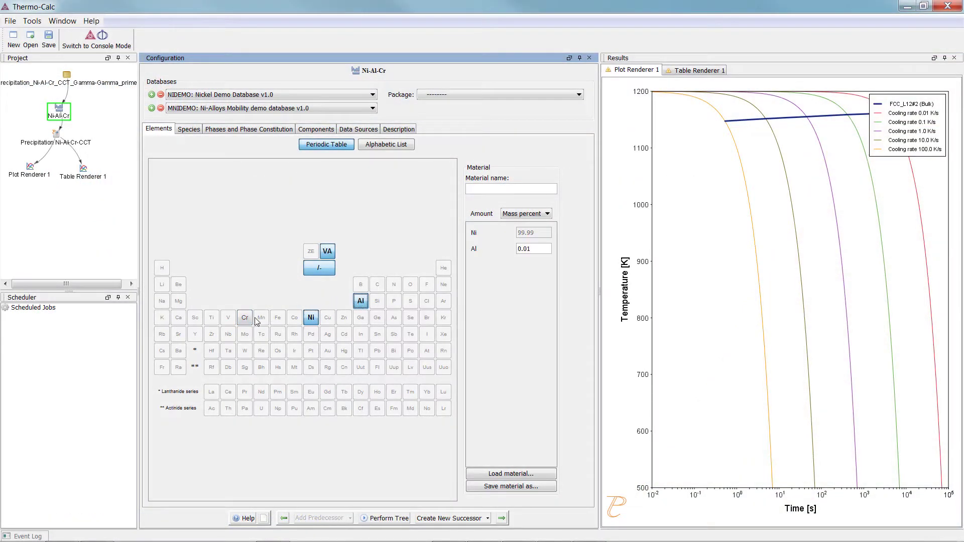
{"action": "left_click", "coordinate": [244, 317]}
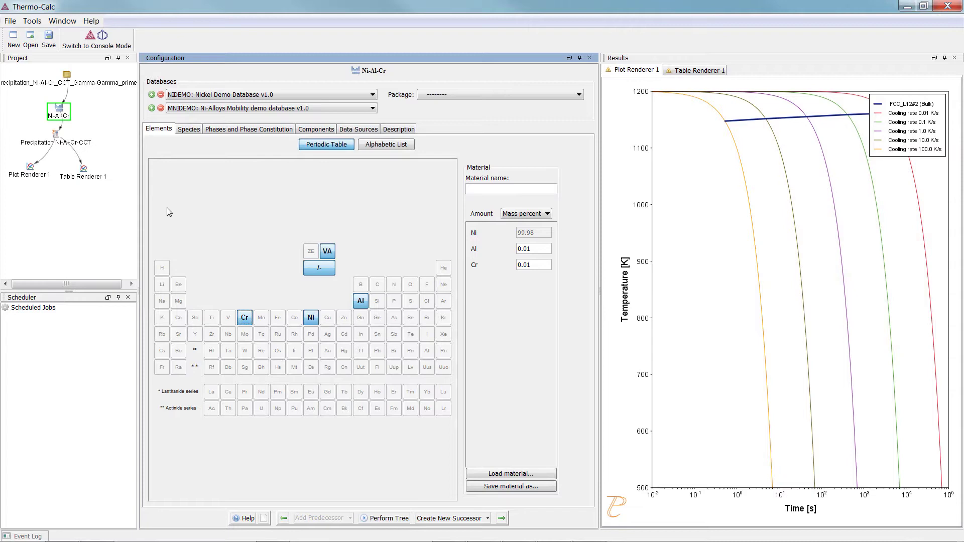
{"action": "left_click", "coordinate": [73, 80]}
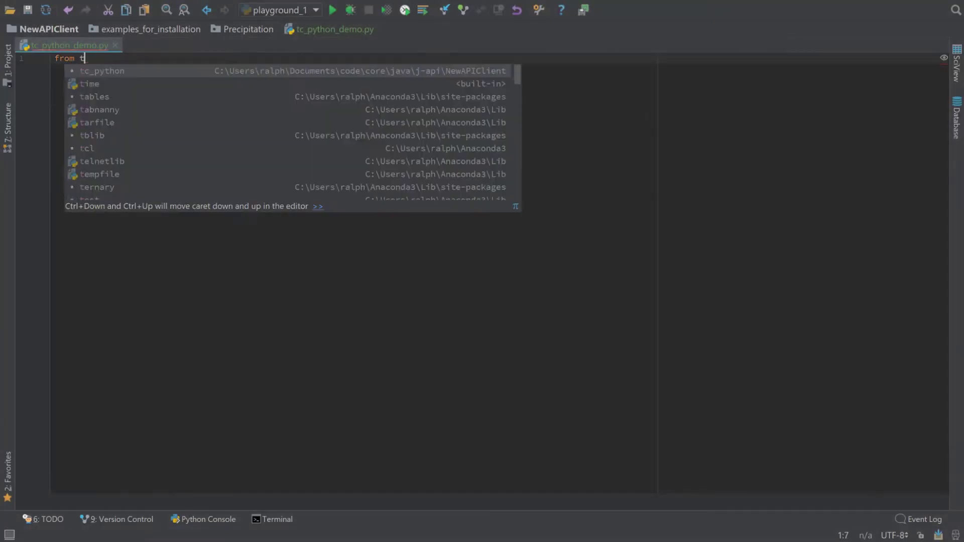
{"action": "type", "text": "tc_python import "}
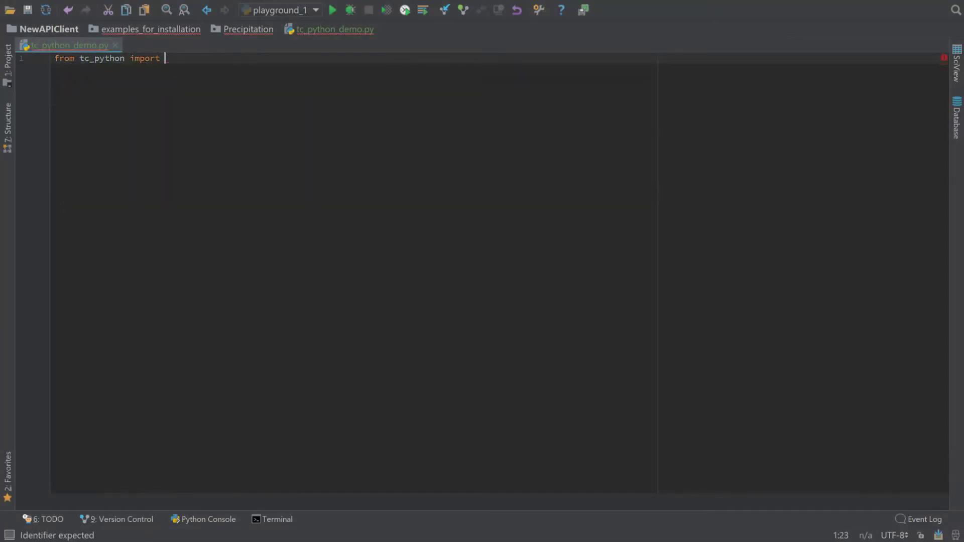
{"action": "type", "text": "*"}
Autocomplete a TCPython session block calling select_database_and_elements for FEDEMO with FE and CR
{"action": "key", "text": "Return"}
{"action": "key", "text": "Return"}
{"action": "type", "text": "with "}
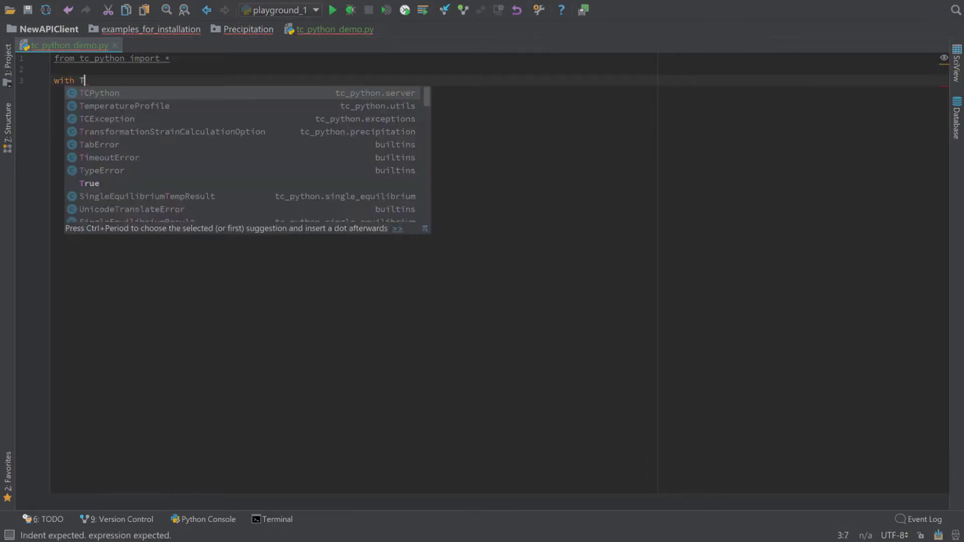
{"action": "type", "text": "TCP"}
{"action": "key", "text": "Return"}
{"action": "type", "text": ") a"}
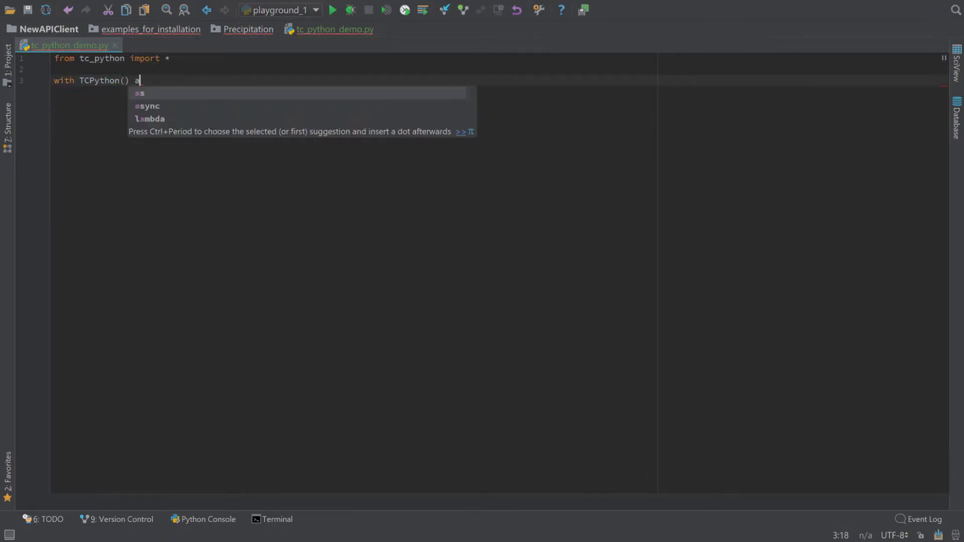
{"action": "type", "text": "s session:"}
{"action": "key", "text": "Return"}
{"action": "type", "text": "session"}
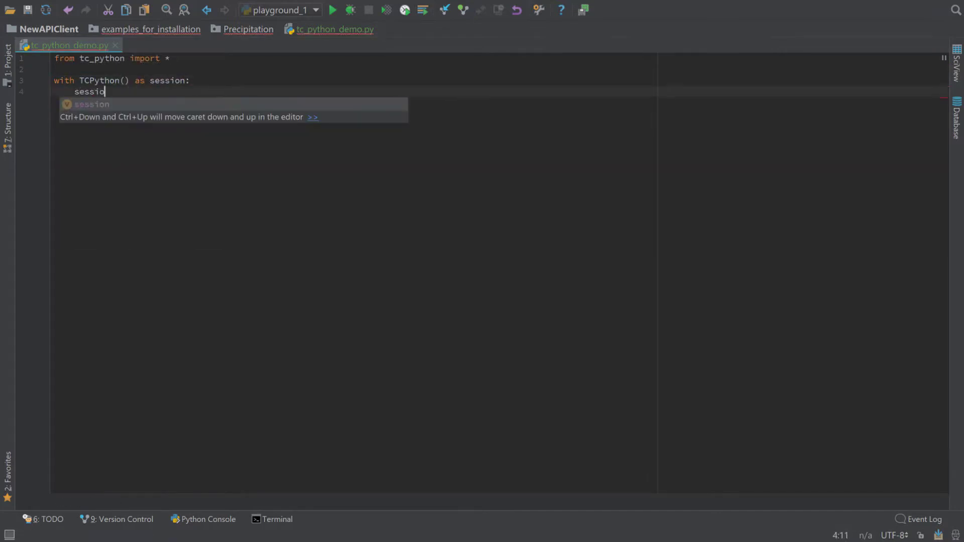
{"action": "type", "text": "."}
{"action": "key", "text": "Down"}
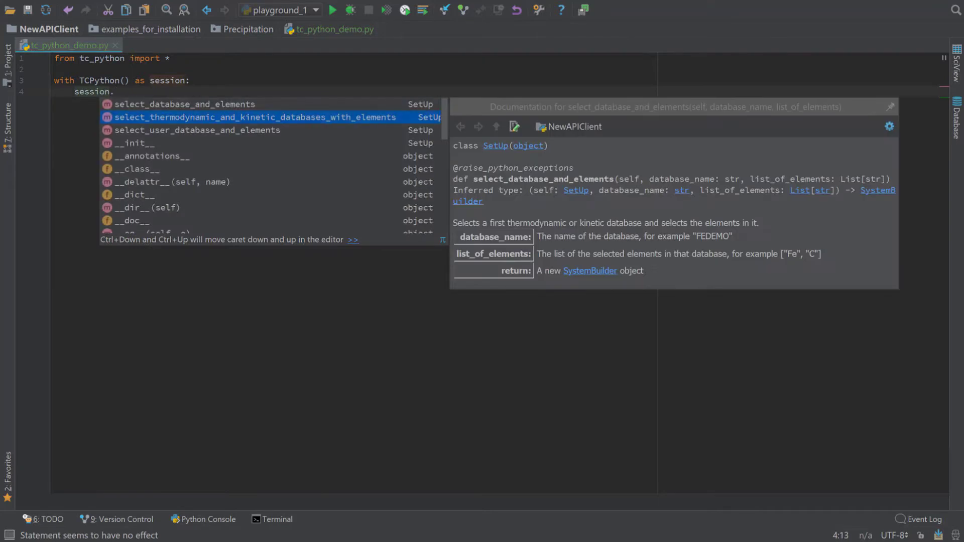
{"action": "key", "text": "Up"}
{"action": "key", "text": "Return"}
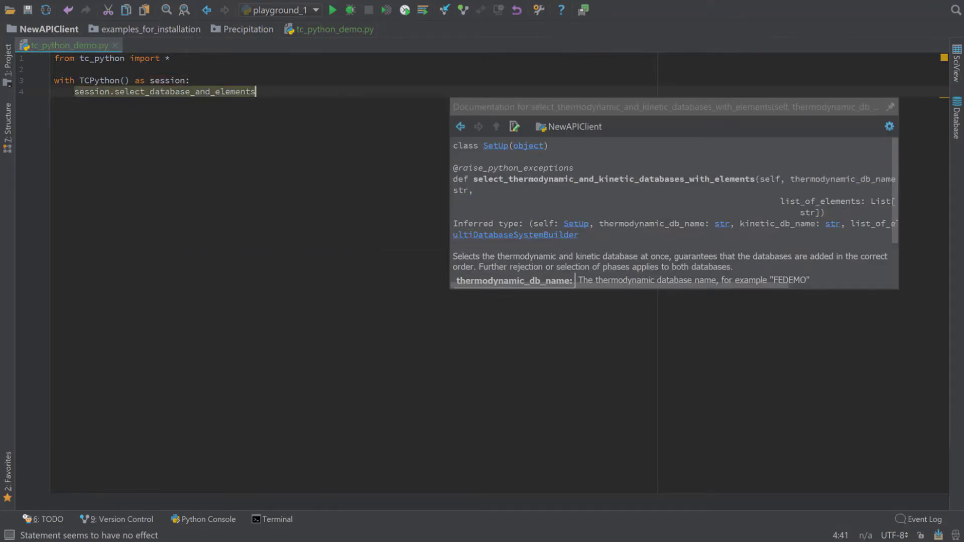
{"action": "type", "text": "(\""}
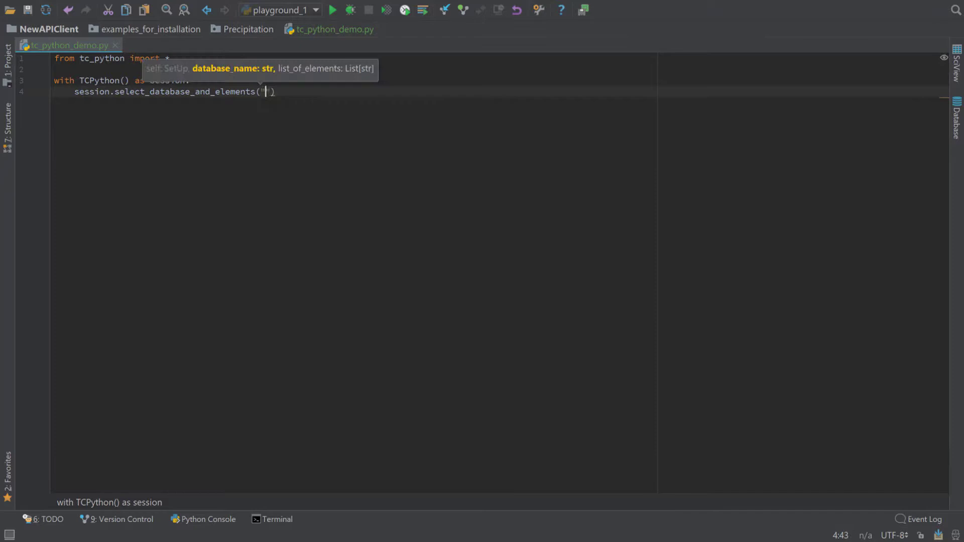
{"action": "type", "text": "FEDEMO\", "}
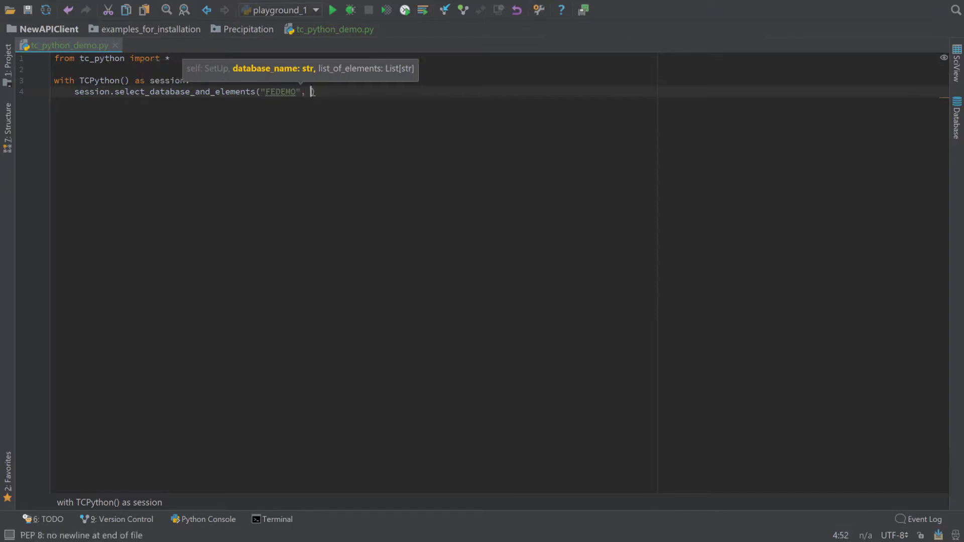
{"action": "type", "text": "[\""}
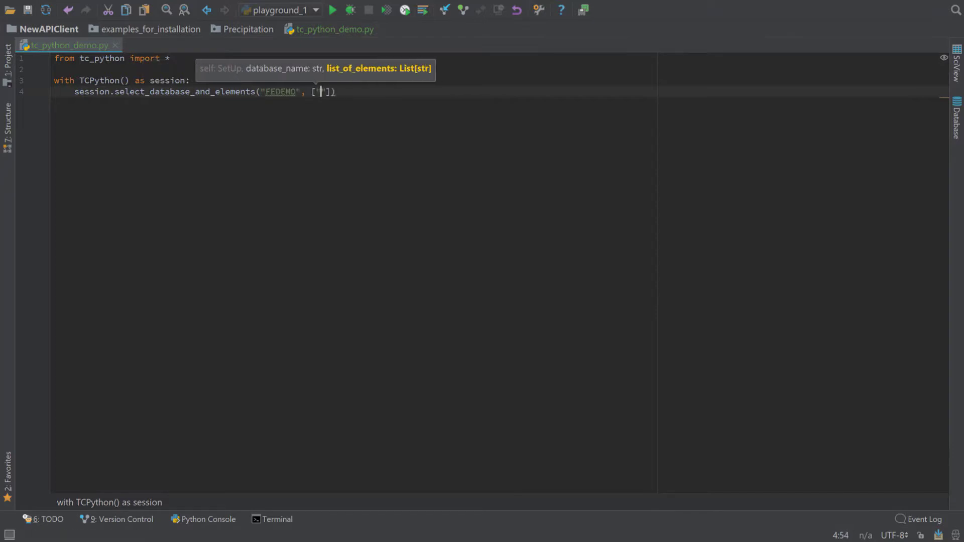
{"action": "type", "text": "FE\", \"CR"}
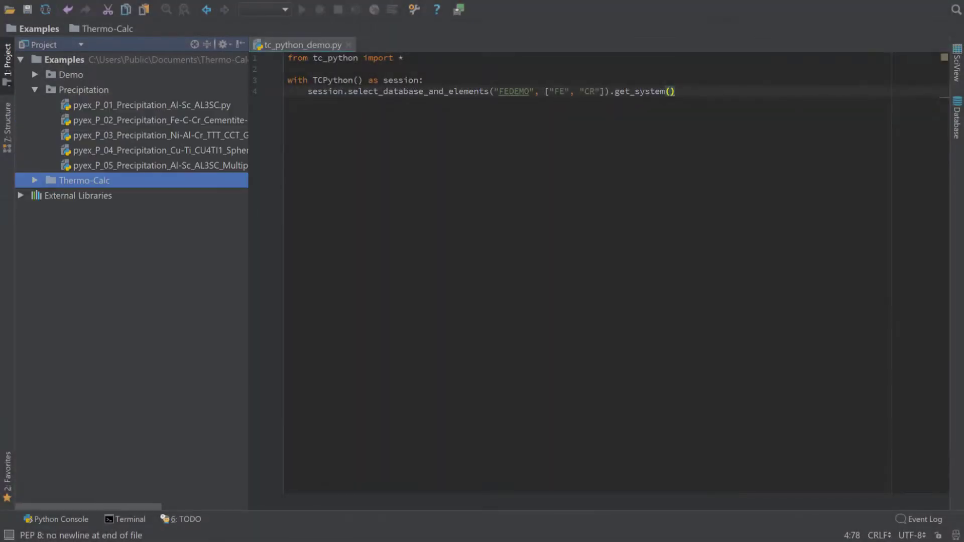
Open pyex_T_01_Single-point_equilibrium_looping_and_3d_plotting.py from the Thermo-Calc examples folder
{"action": "left_click", "coordinate": [35, 180]}
{"action": "double_click", "coordinate": [151, 195]}
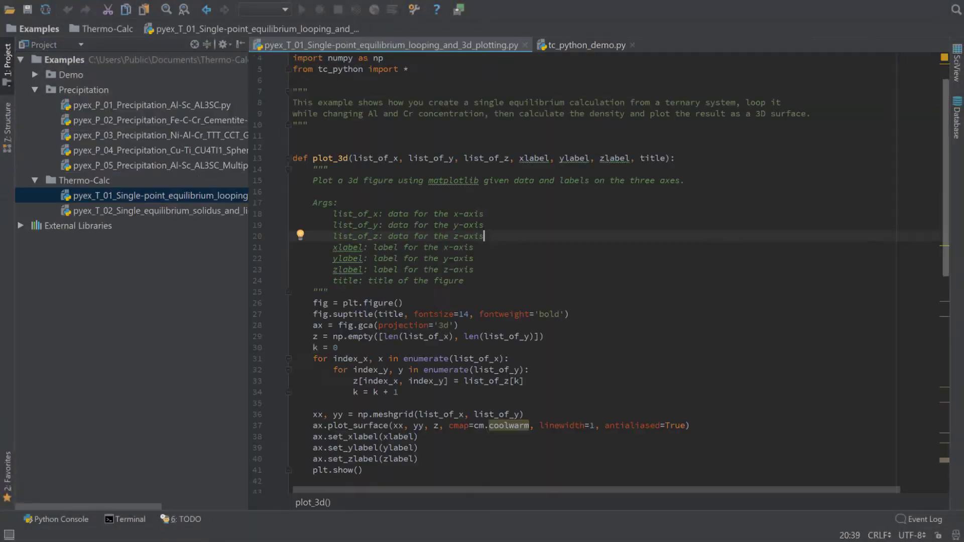
{"action": "scroll", "coordinate": [595, 271], "scroll_direction": "down", "scroll_amount": 2}
{"action": "scroll", "coordinate": [595, 271], "scroll_direction": "down", "scroll_amount": 3}
{"action": "scroll", "coordinate": [596, 271], "scroll_direction": "down", "scroll_amount": 3}
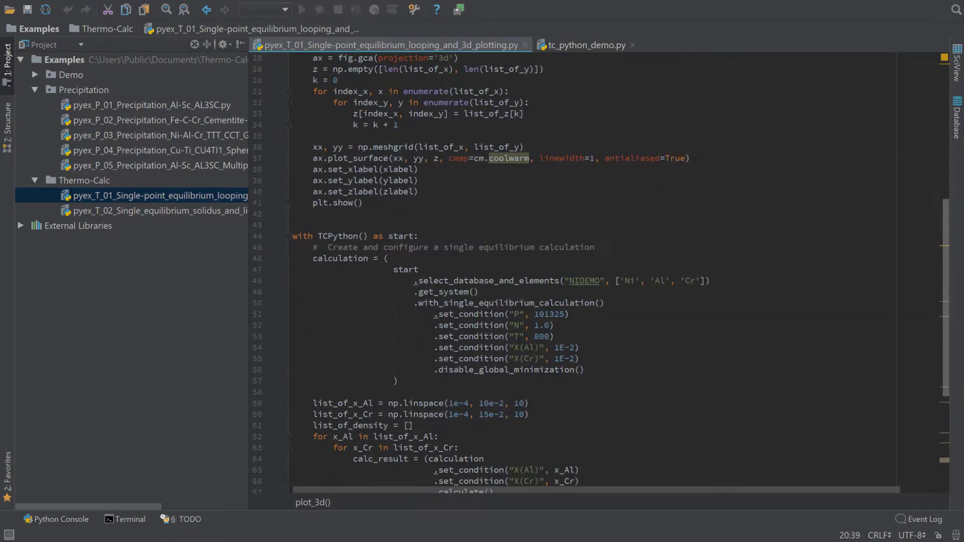
{"action": "scroll", "coordinate": [595, 271], "scroll_direction": "down", "scroll_amount": 2}
{"action": "scroll", "coordinate": [595, 271], "scroll_direction": "down", "scroll_amount": 1}
{"action": "scroll", "coordinate": [595, 272], "scroll_direction": "down", "scroll_amount": 2}
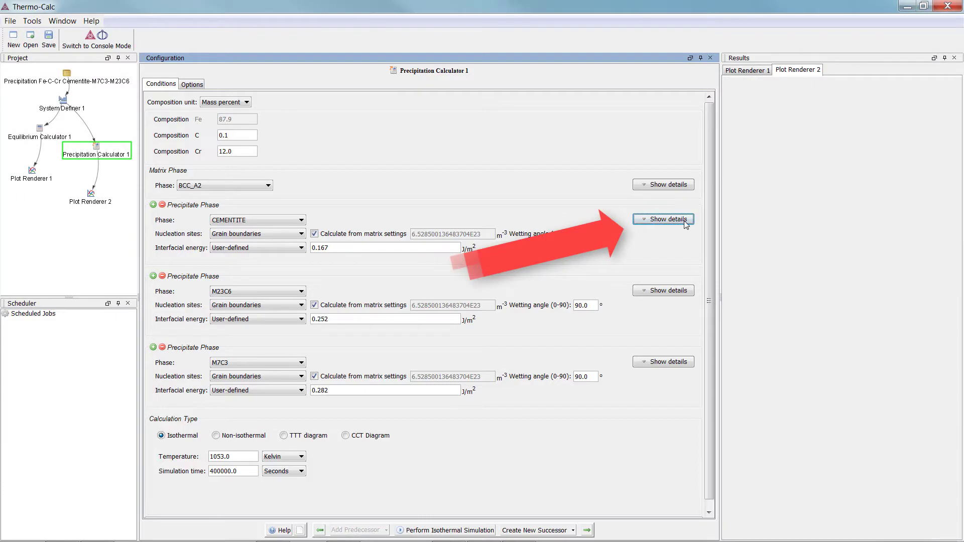
Show CEMENTITE details, enable its preexisting size distribution, and edit the particle size distribution
{"action": "left_click", "coordinate": [685, 224]}
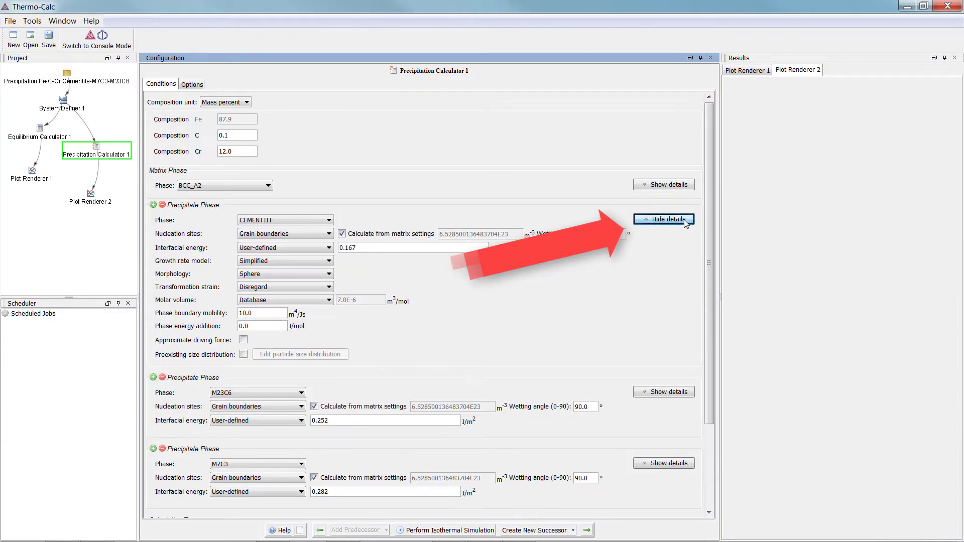
{"action": "left_click", "coordinate": [243, 355]}
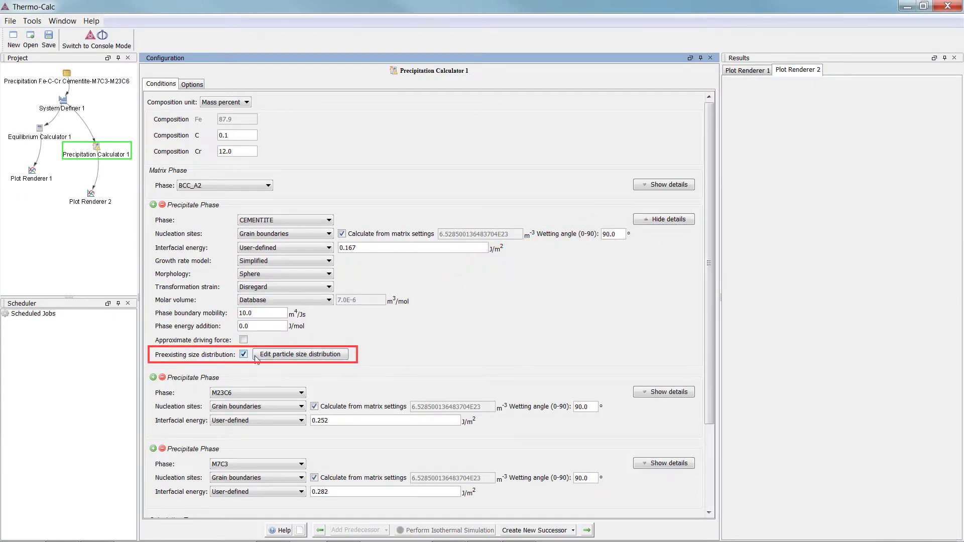
{"action": "left_click", "coordinate": [343, 355]}
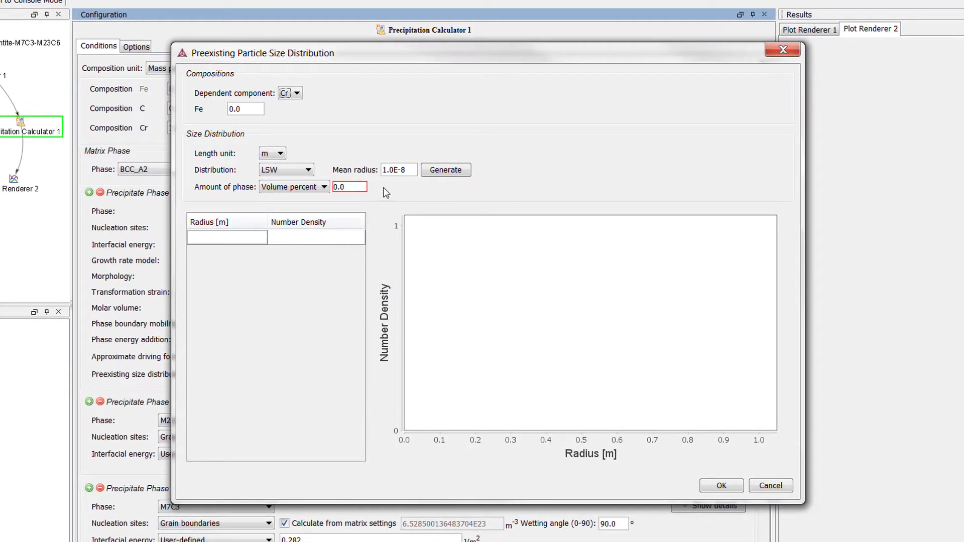
Express the phase amount as volume fraction 0.001 and make Fe the dependent component
{"action": "left_click", "coordinate": [326, 187]}
{"action": "left_click", "coordinate": [327, 207]}
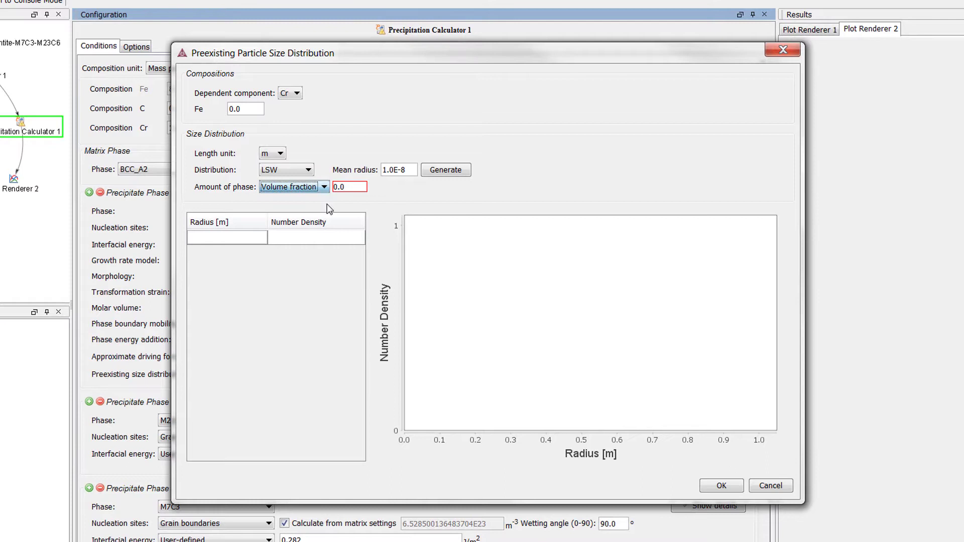
{"action": "key", "text": "Tab"}
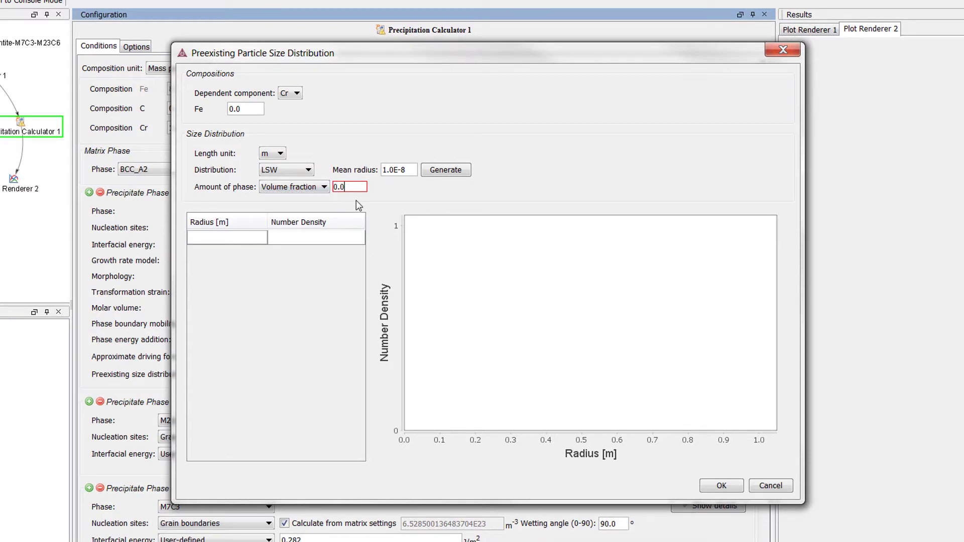
{"action": "type", "text": "01"}
{"action": "left_click", "coordinate": [285, 93]}
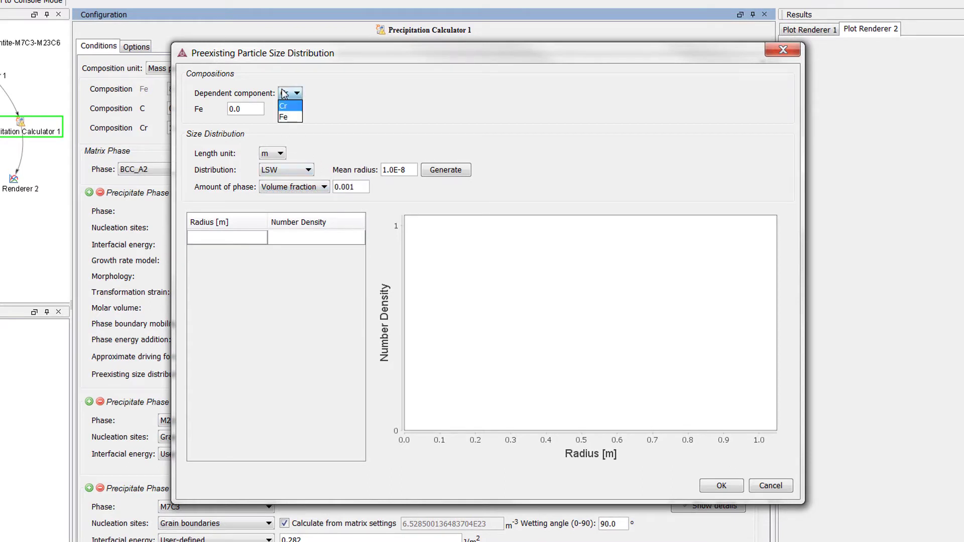
{"action": "left_click", "coordinate": [290, 117]}
Enter 72 for Cr, keep the LSW distribution, and generate the size distribution
{"action": "double_click", "coordinate": [261, 109]}
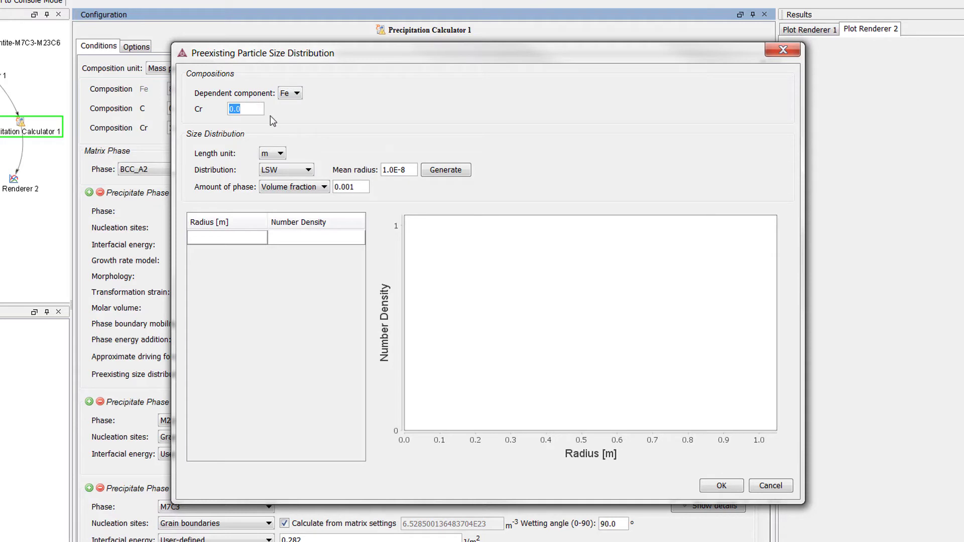
{"action": "type", "text": "72"}
{"action": "left_click", "coordinate": [310, 170]}
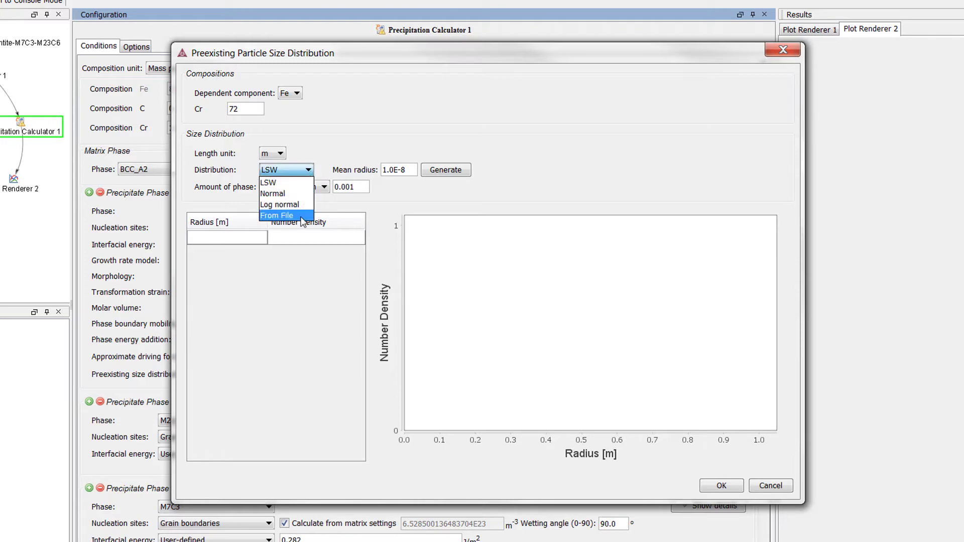
{"action": "left_click", "coordinate": [326, 174]}
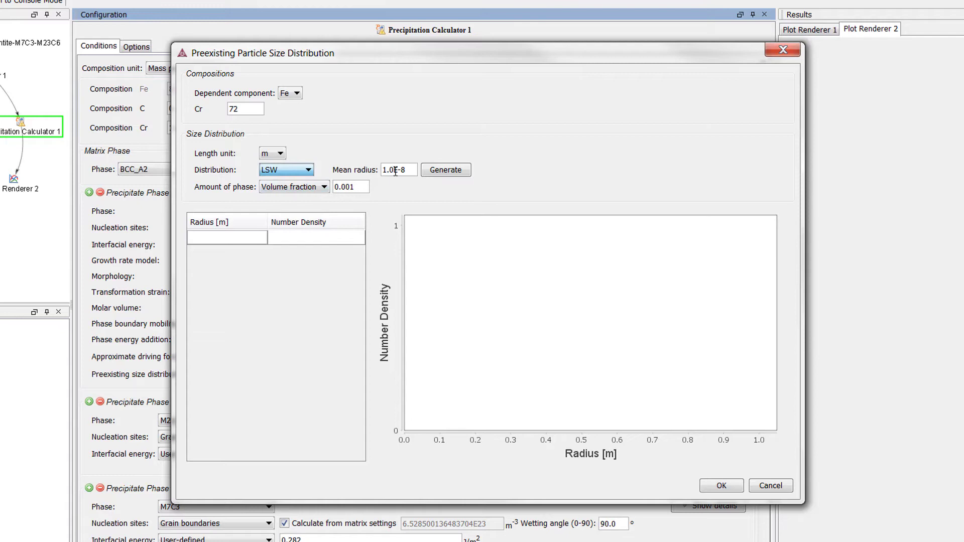
{"action": "left_click", "coordinate": [442, 172]}
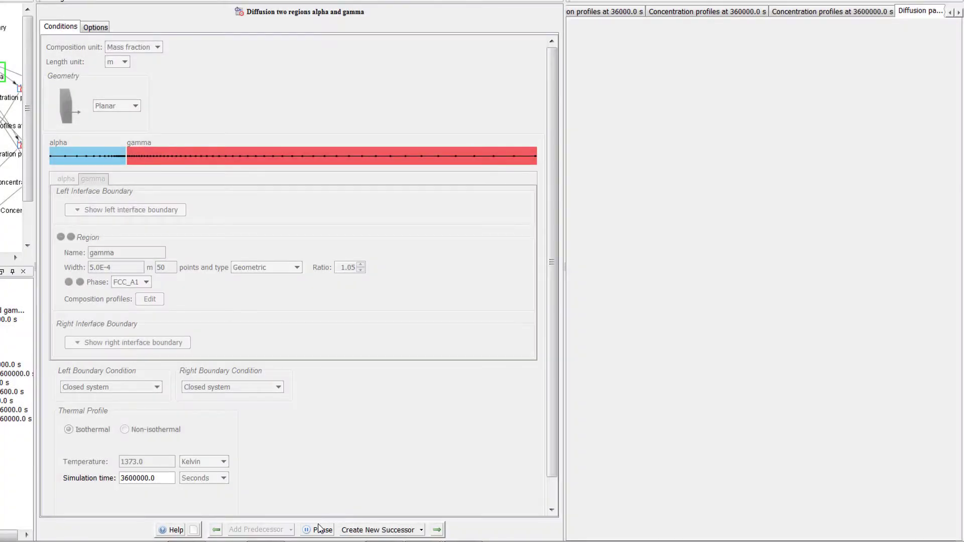
Pause the running alpha-gamma diffusion calculation
{"action": "left_click", "coordinate": [319, 529]}
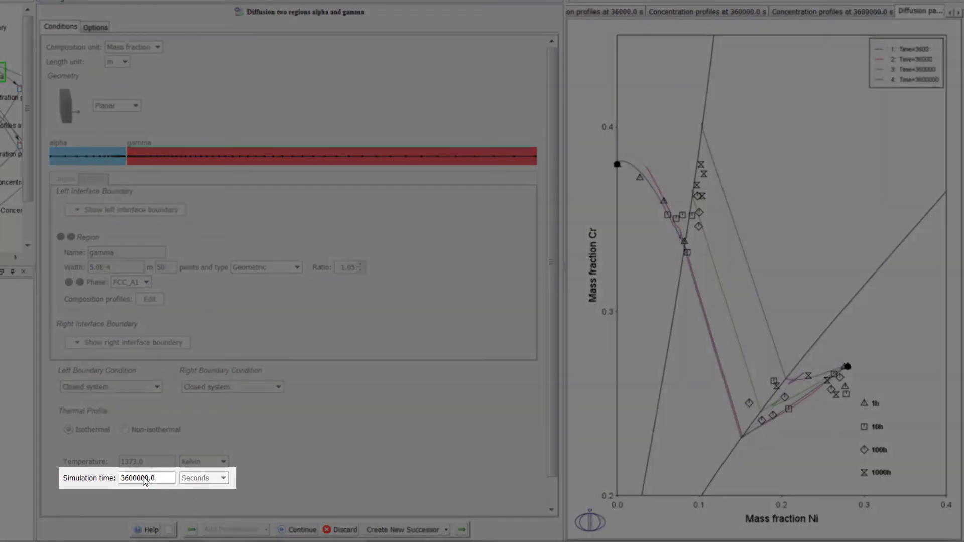
{"action": "type", "text": "0"}
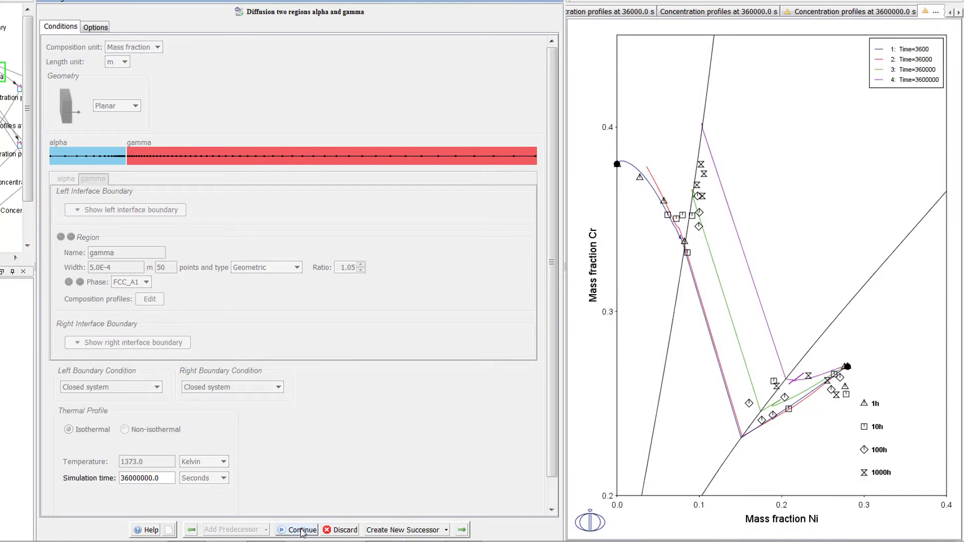